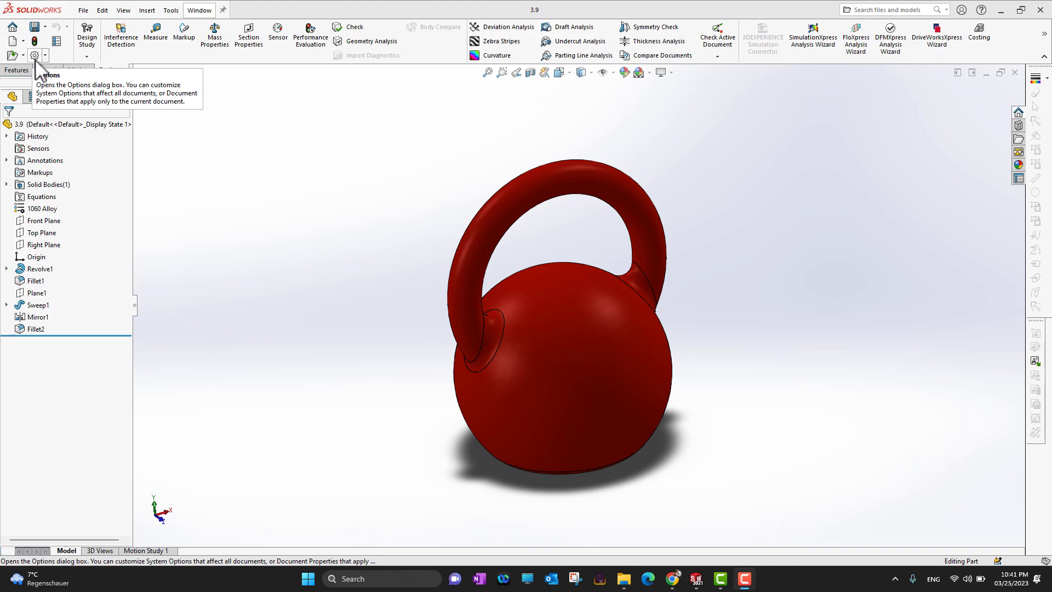
Step: Open System Options on its General page after a brief look at Document Properties
click(35, 55)
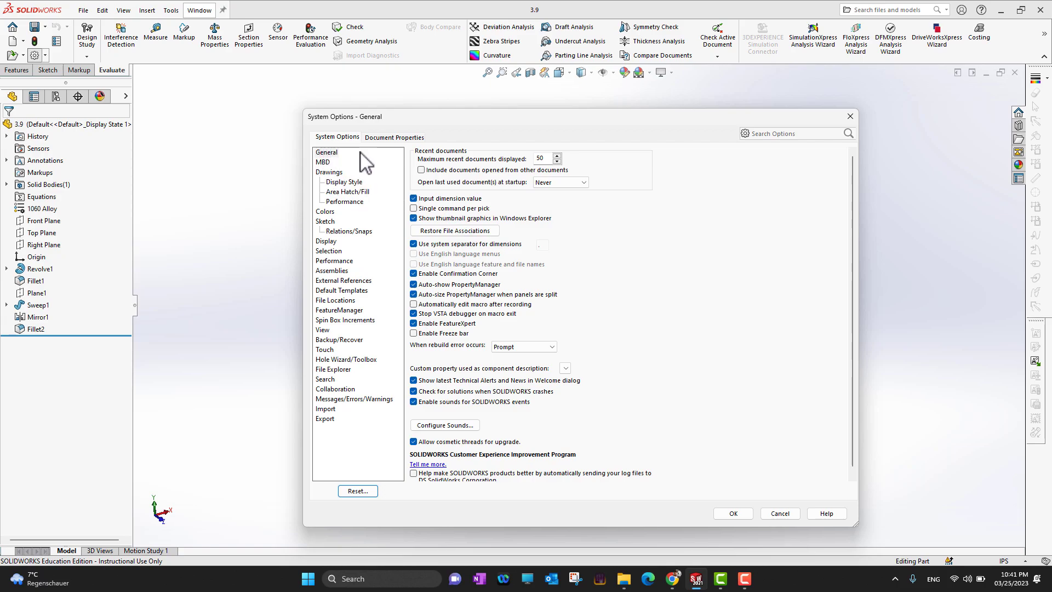
click(378, 137)
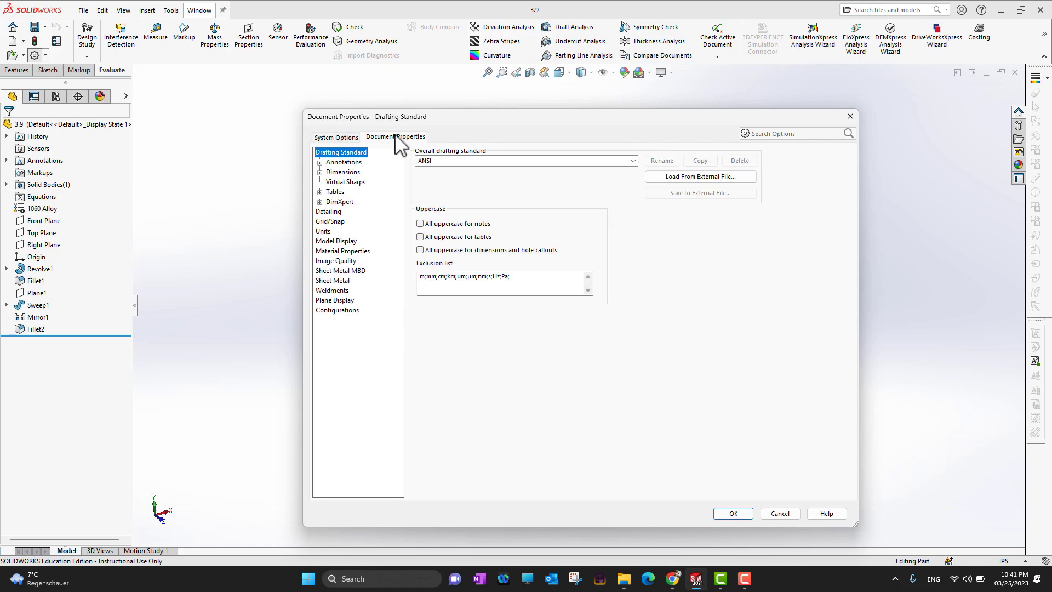
click(353, 138)
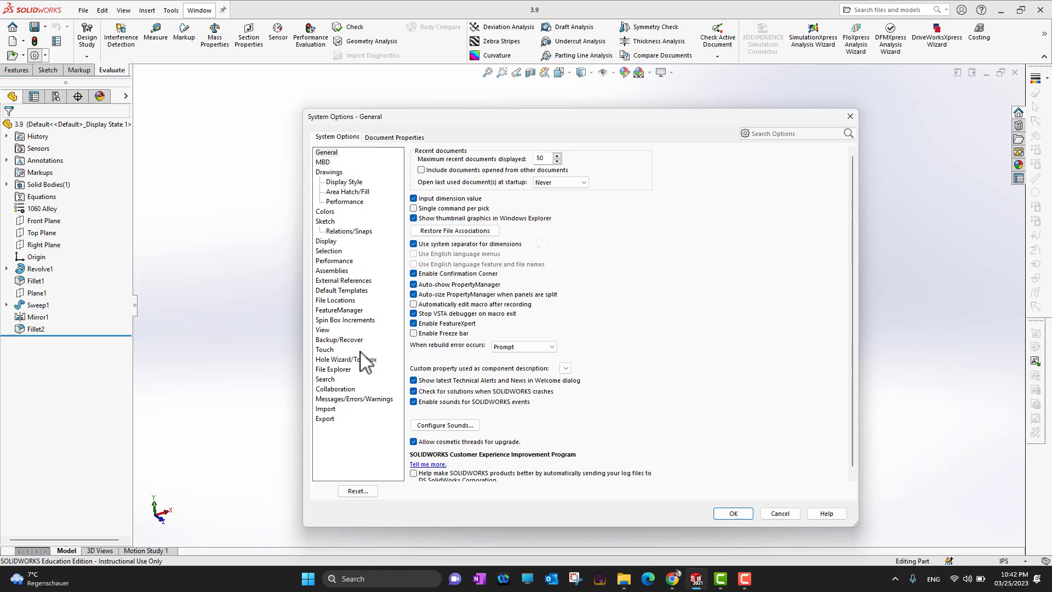
click(379, 140)
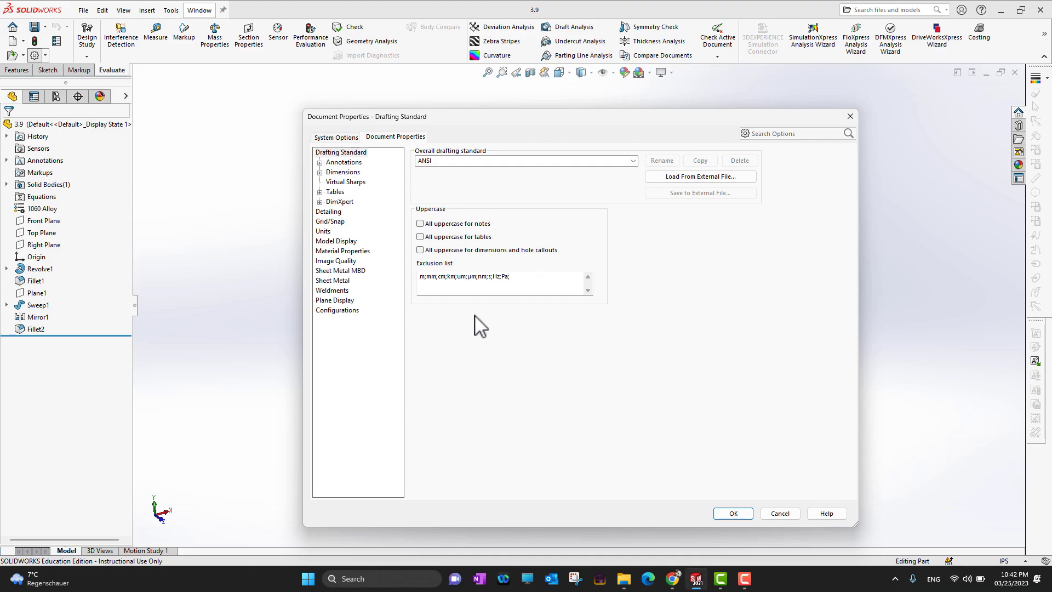
click(341, 137)
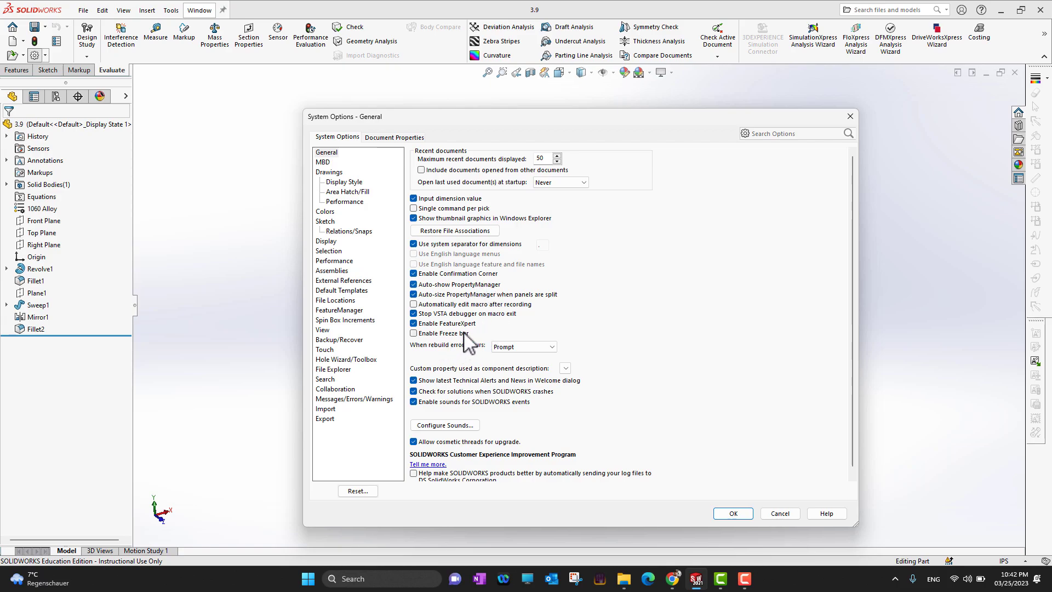
Step: Browse the Drawings, Colors, Display, Selection, Performance and Assemblies system option pages
click(335, 173)
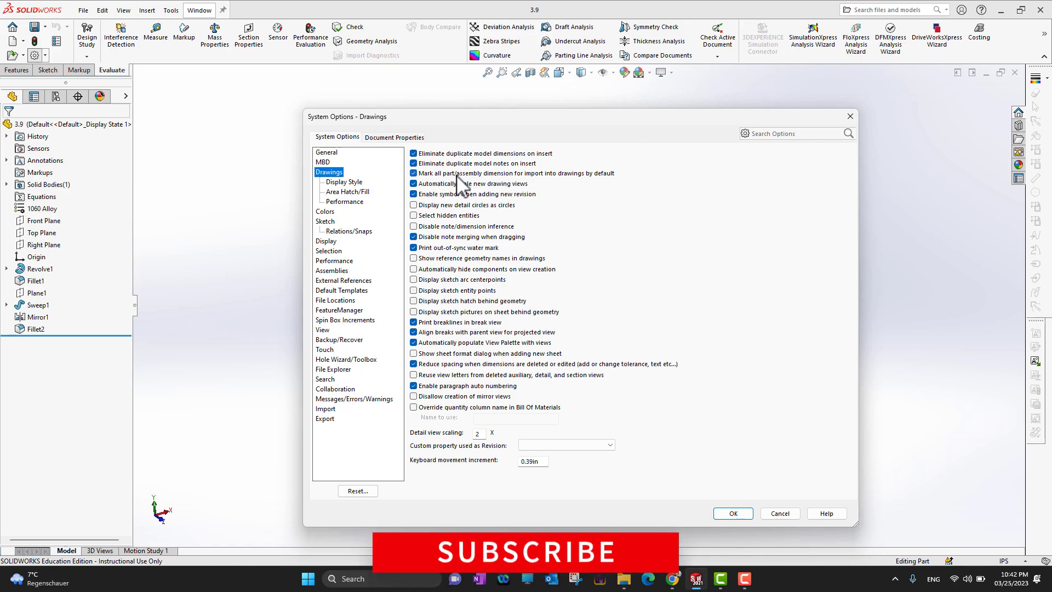
click(326, 212)
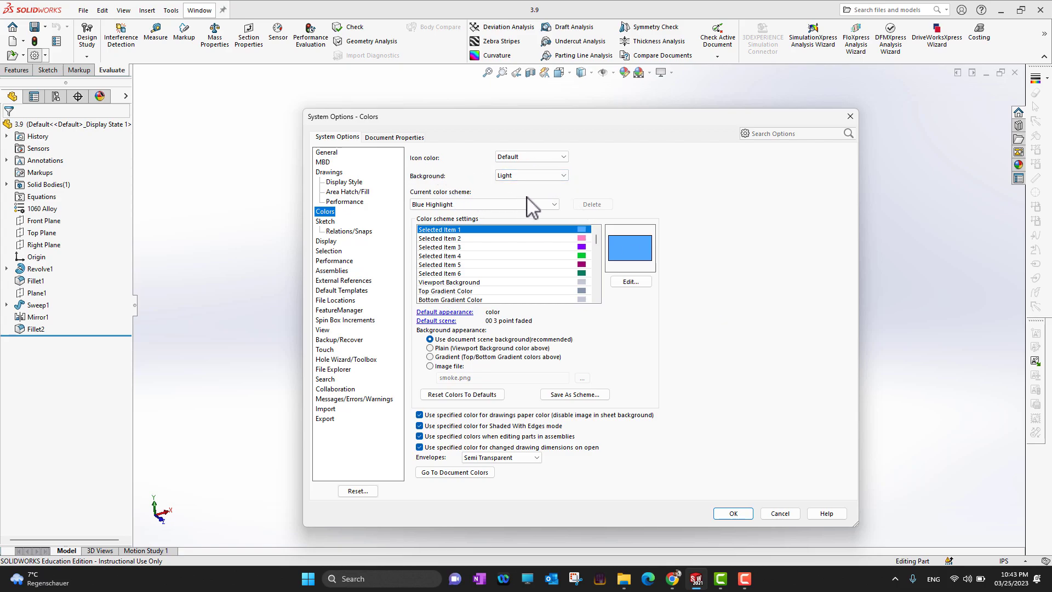
click(329, 241)
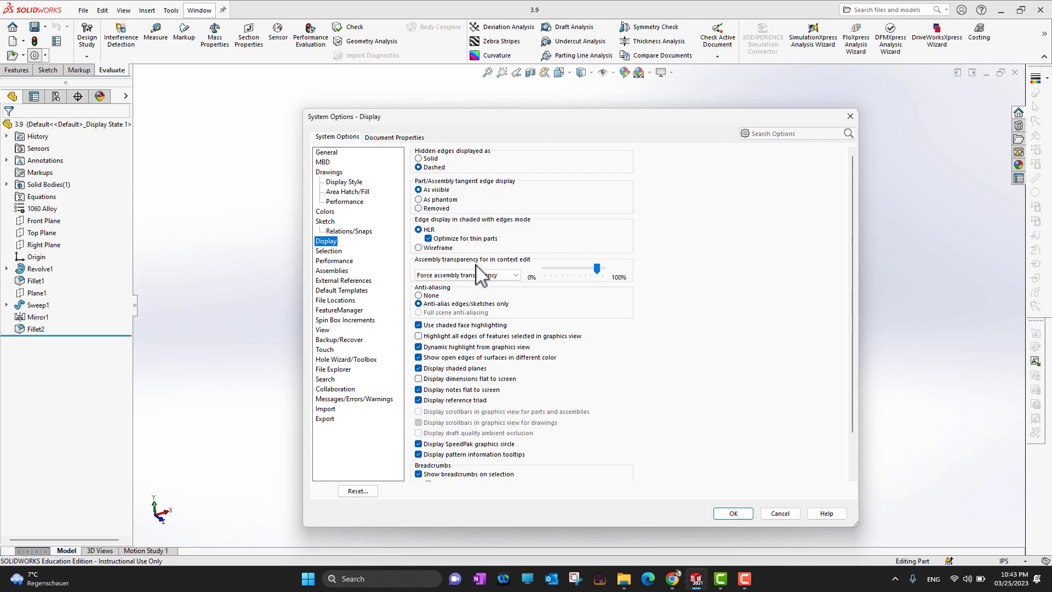
click(330, 251)
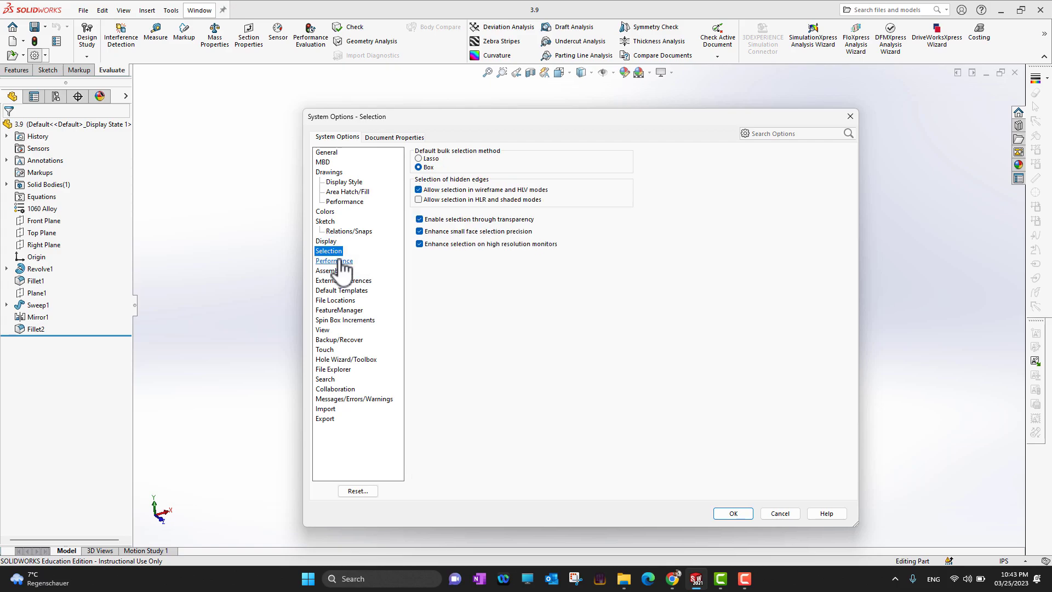
click(344, 261)
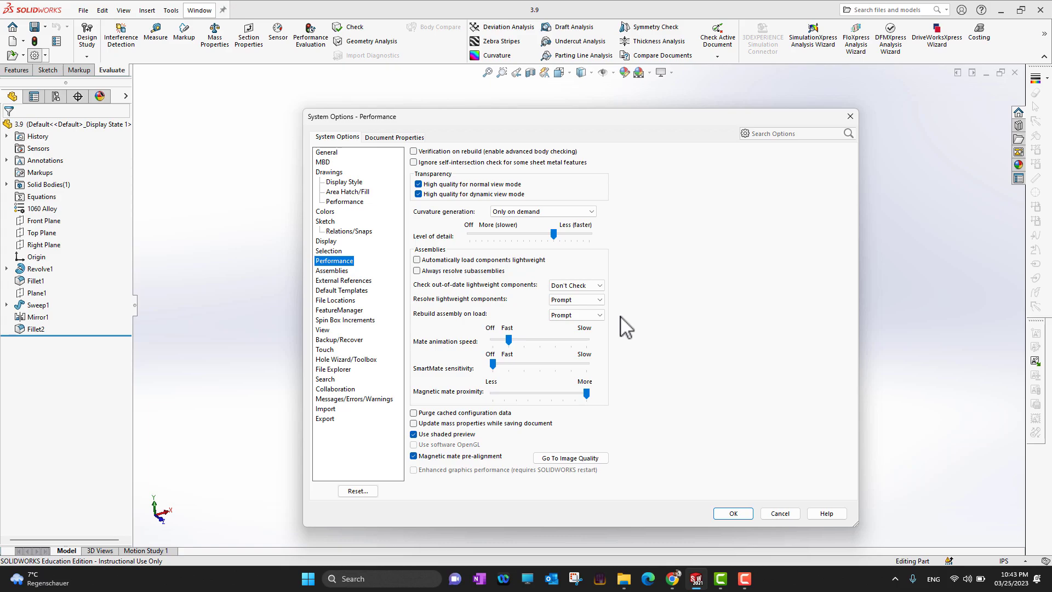
click(336, 271)
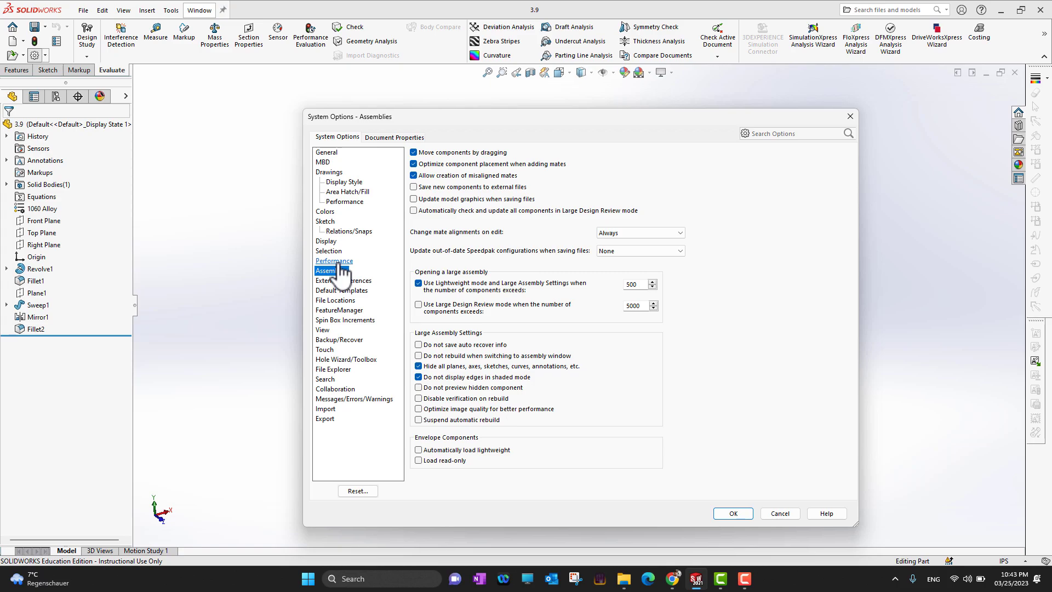
Step: Switch between File Locations and Default Templates, ending on the Default Templates page
click(348, 300)
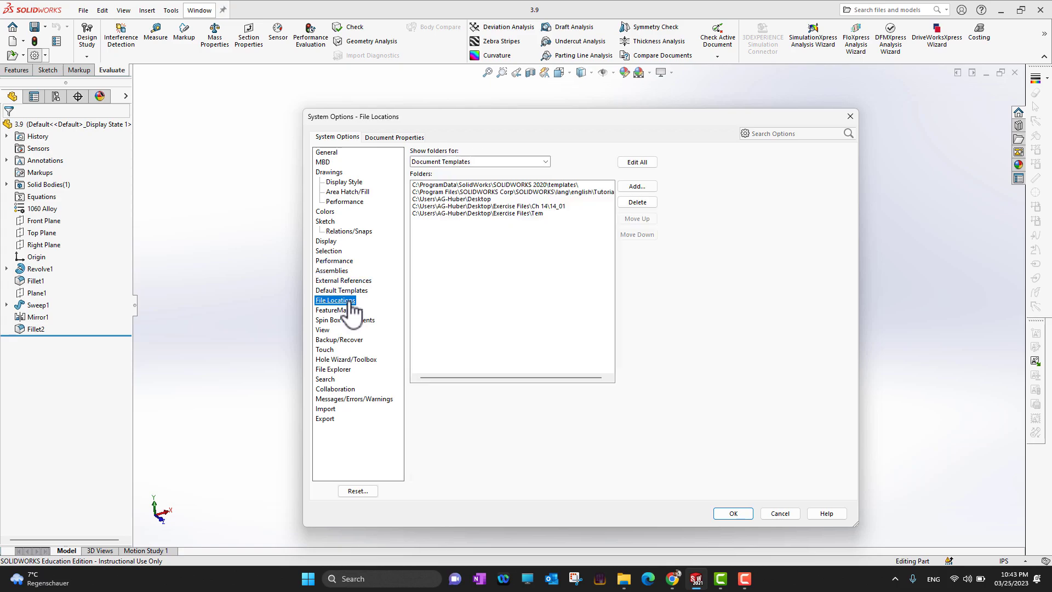
click(344, 292)
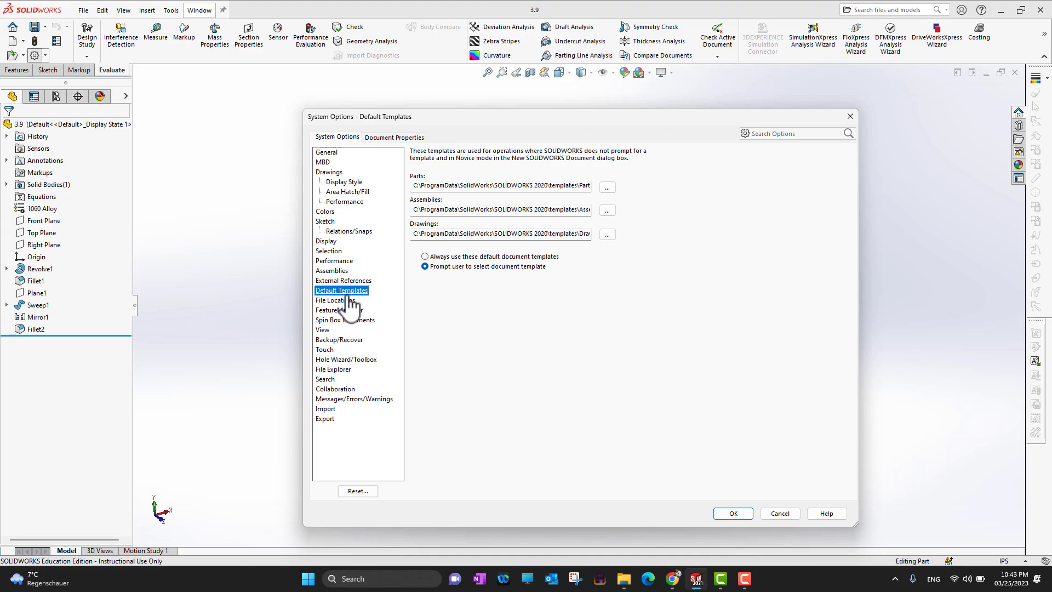
click(344, 301)
click(343, 292)
Step: Preview the part templates in the template chooser without choosing, then show File Locations
click(607, 188)
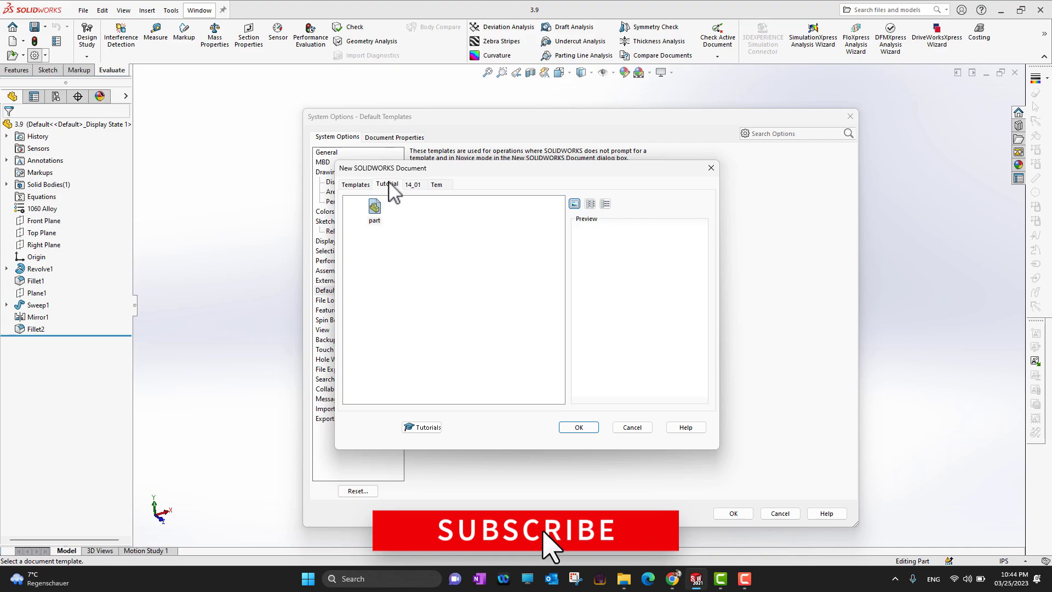
click(356, 184)
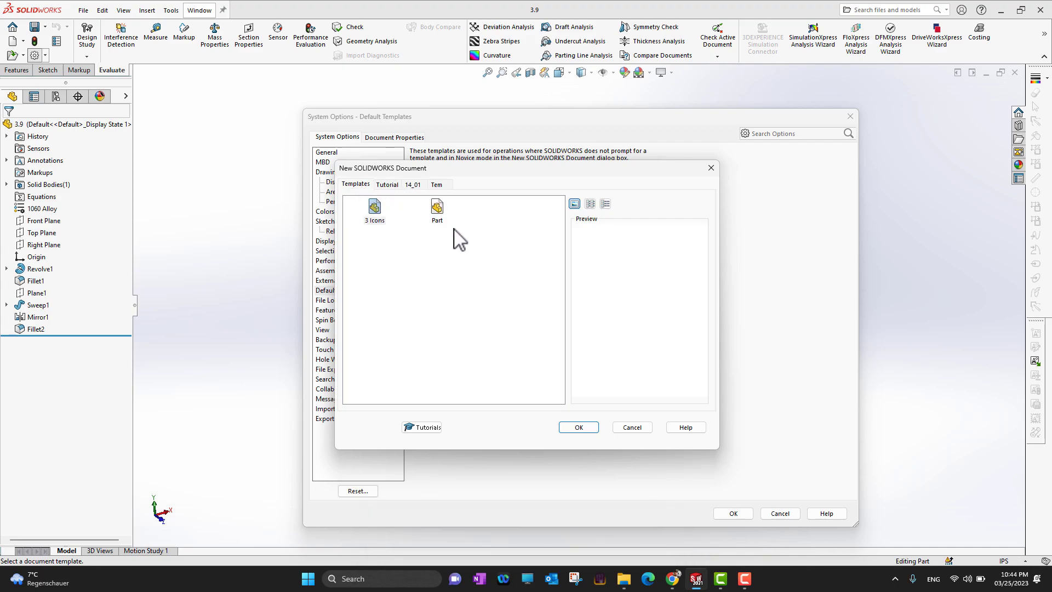
click(711, 169)
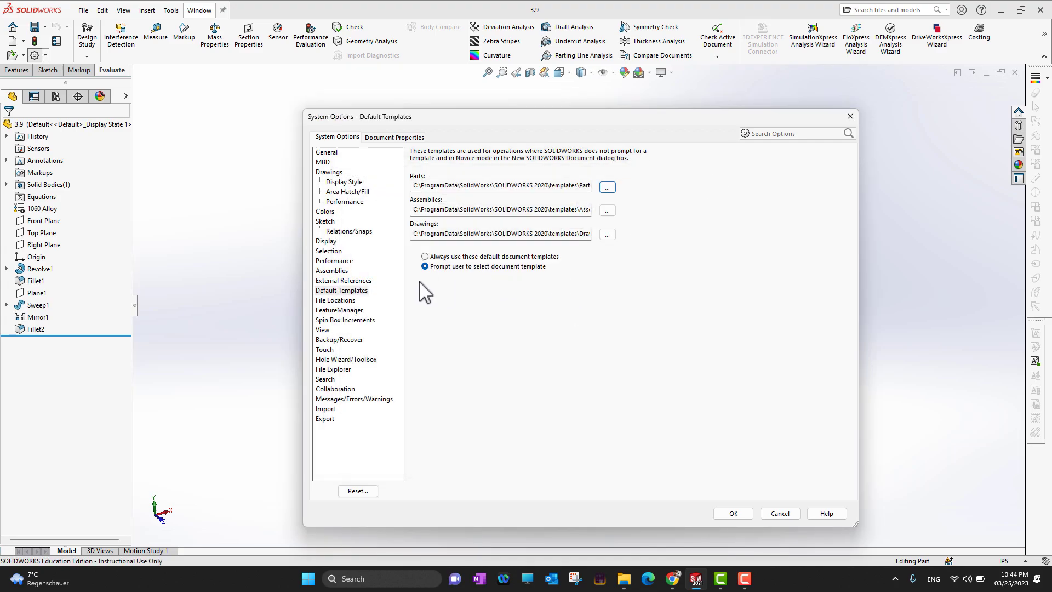
click(347, 302)
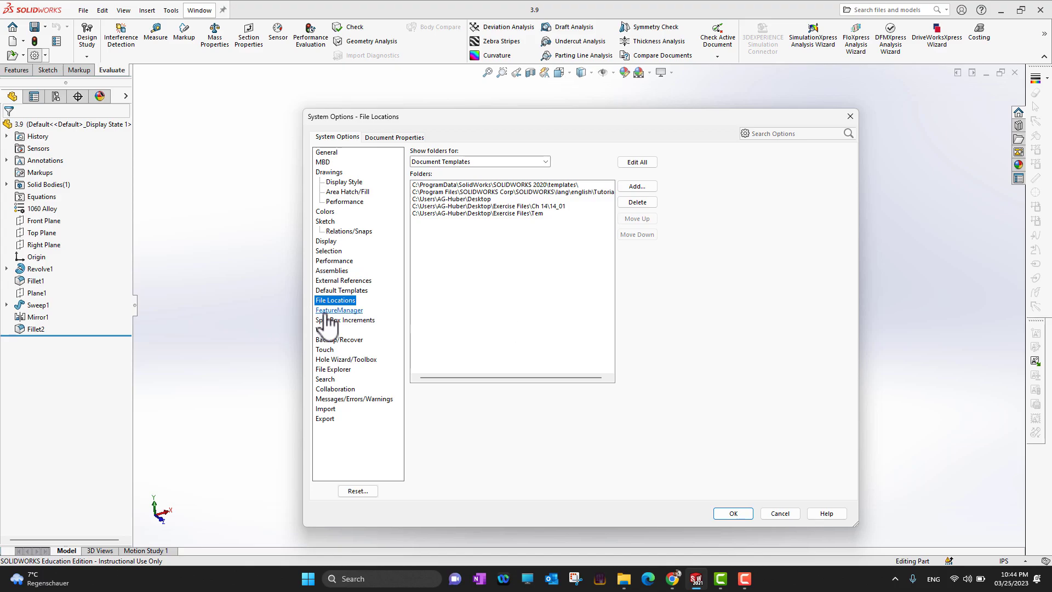
Step: Add the Exercise Files\Ch 2 folder as a sixth document template location
click(639, 189)
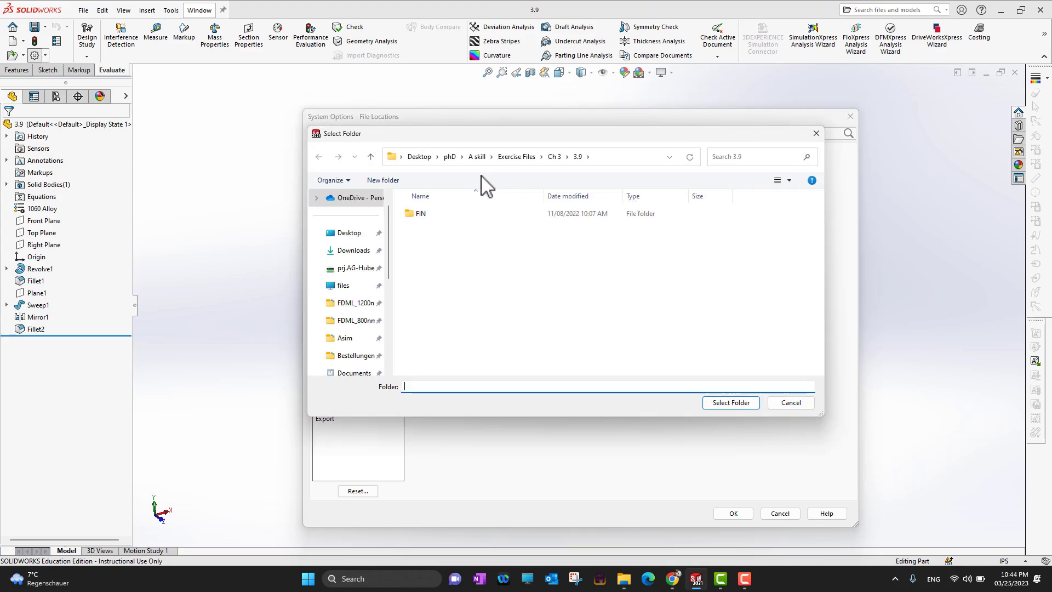
click(509, 158)
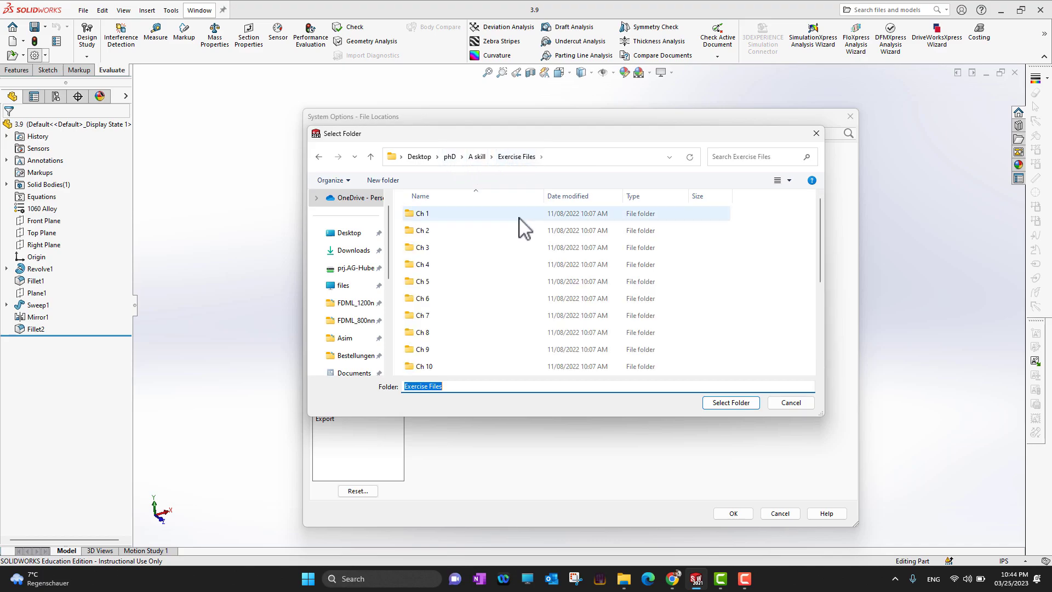
scroll(507, 289, down, 3)
double_click(466, 371)
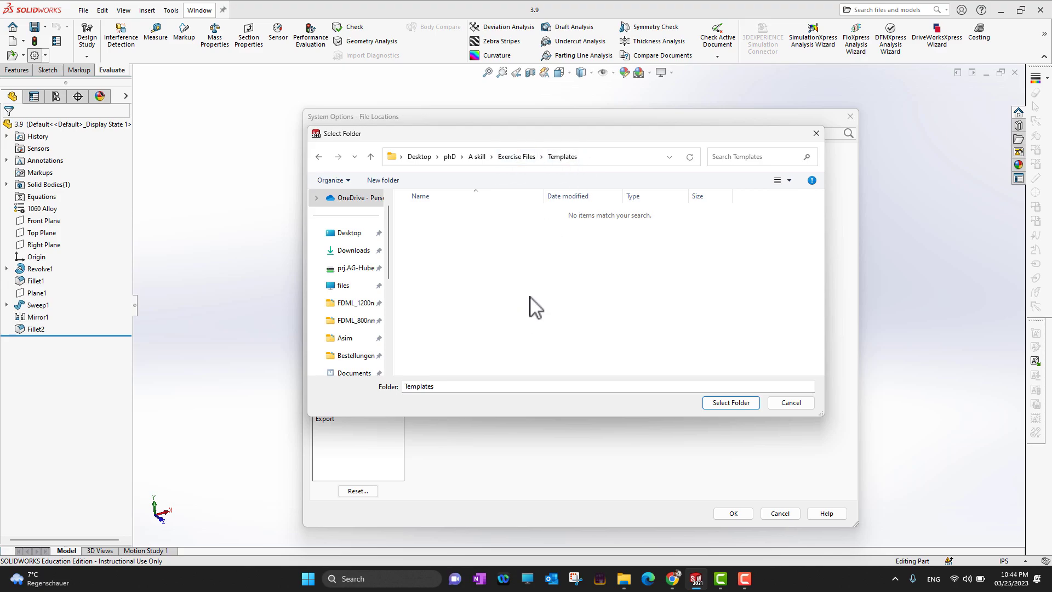
click(515, 162)
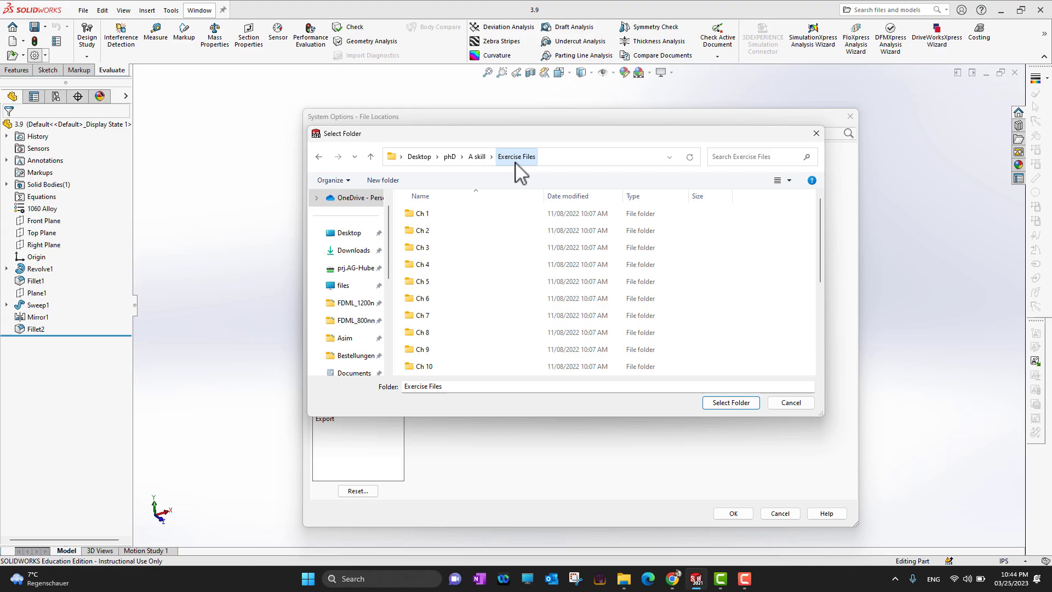
double_click(440, 231)
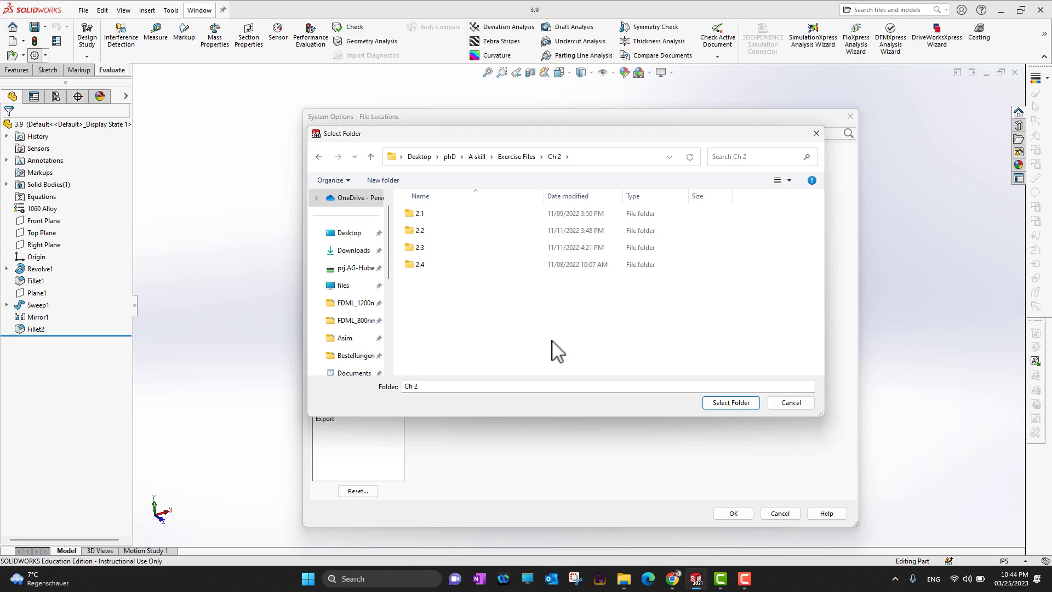
click(732, 402)
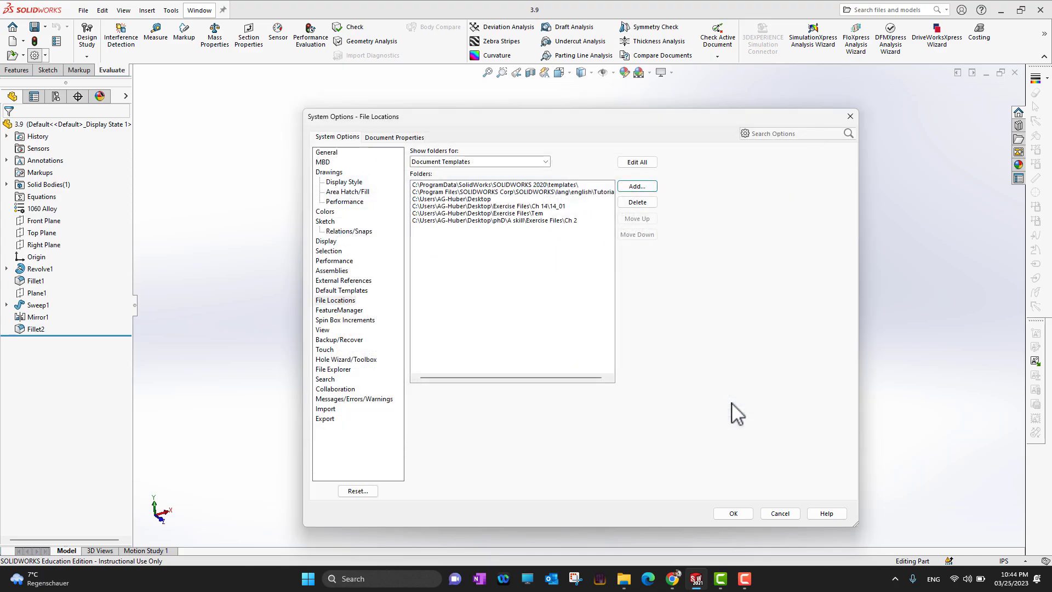
Step: Delete the Exercise Files\Ch 2 entry from the document template folders
click(557, 220)
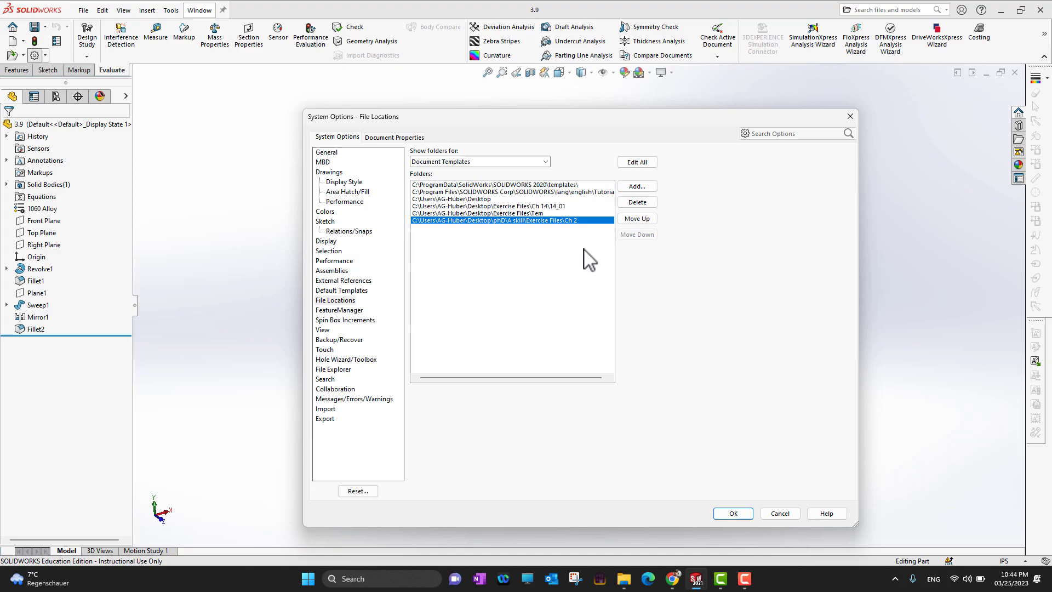
click(637, 203)
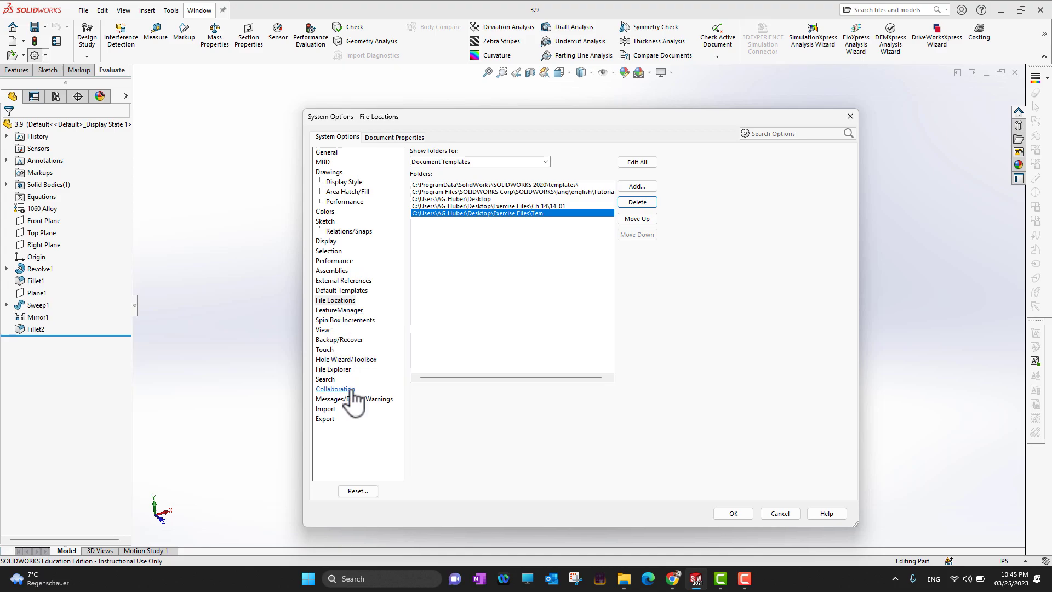
Step: View Hole Wizard/Toolbox and File Explorer, then Document Properties' ANSI Drafting Standard page
click(341, 360)
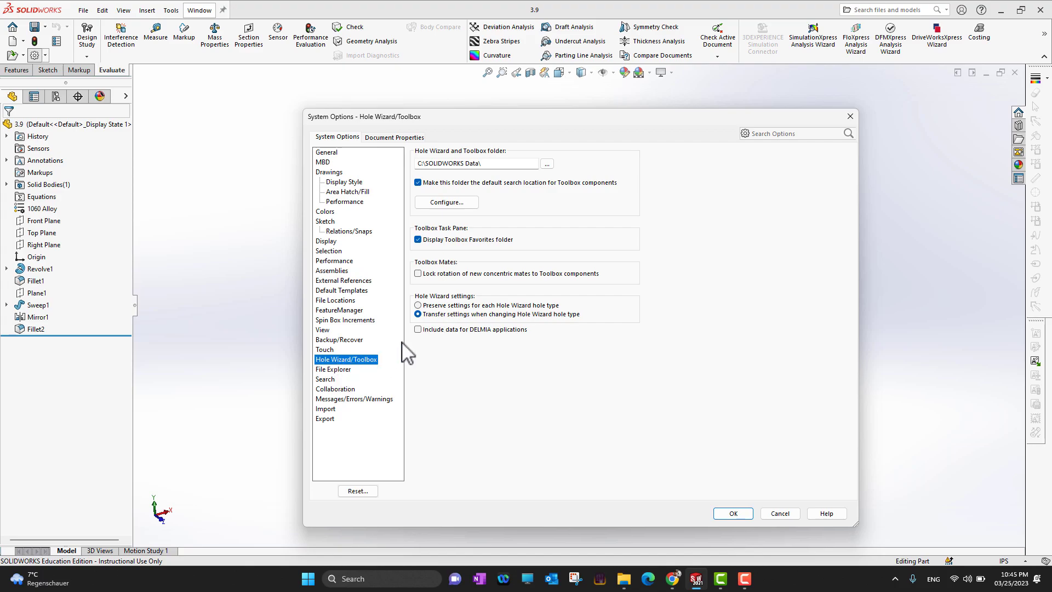
click(346, 371)
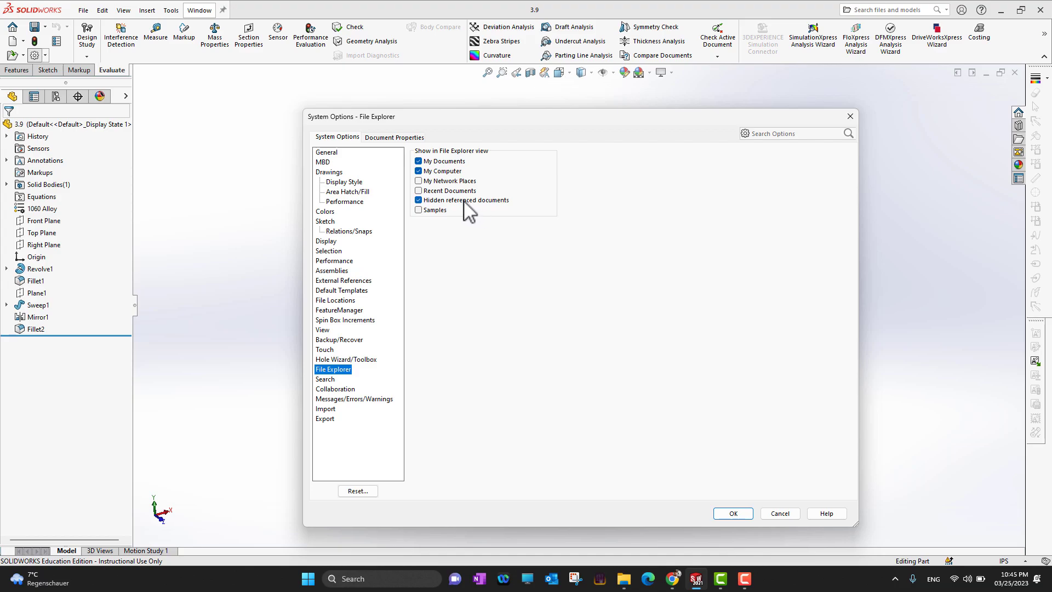
click(385, 138)
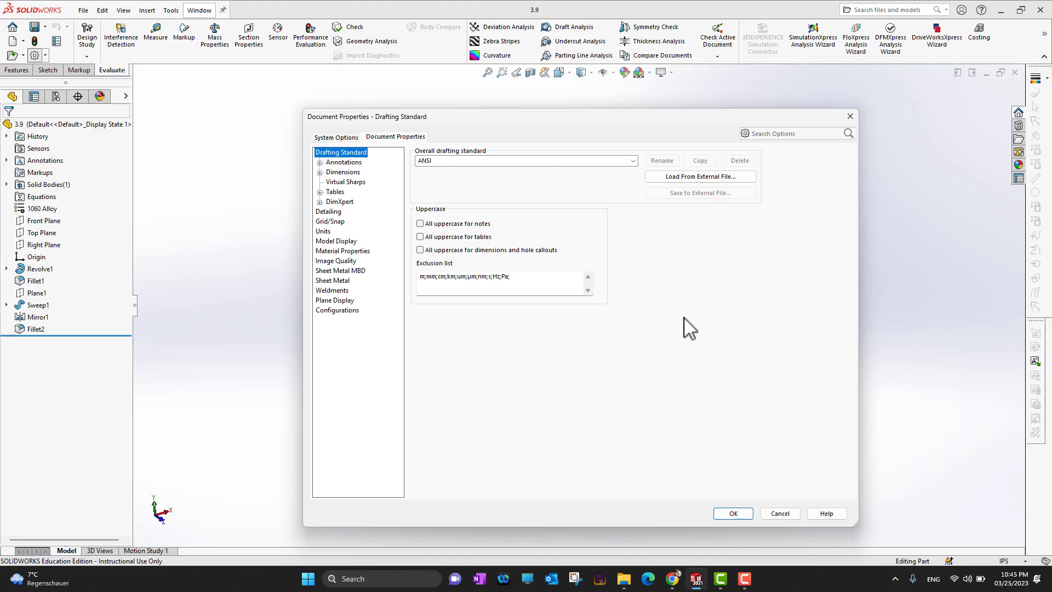
Step: Expand Annotations and view the Balloons and Datums settings
click(320, 163)
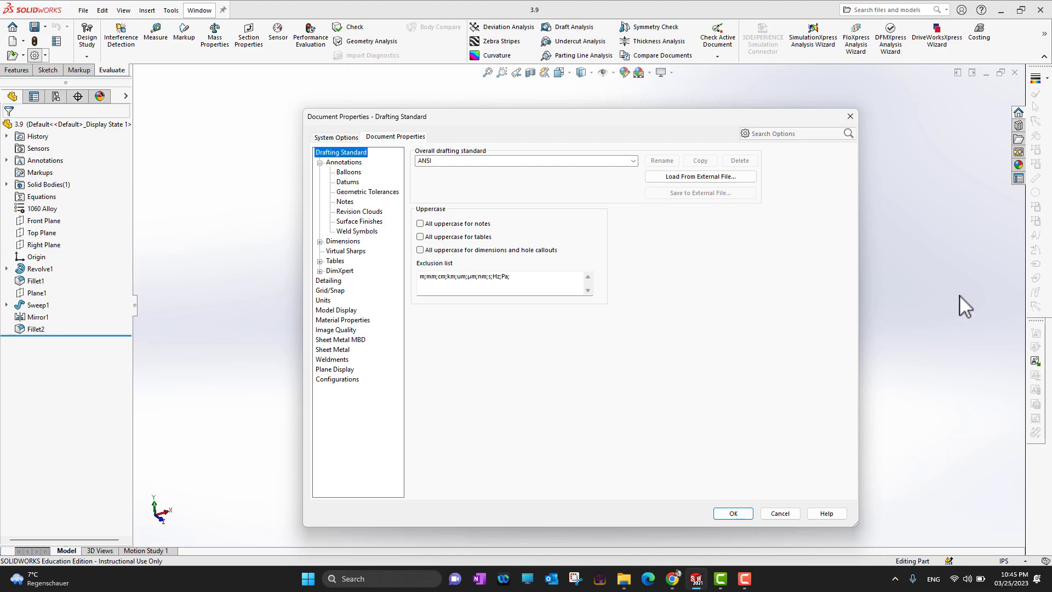
click(349, 172)
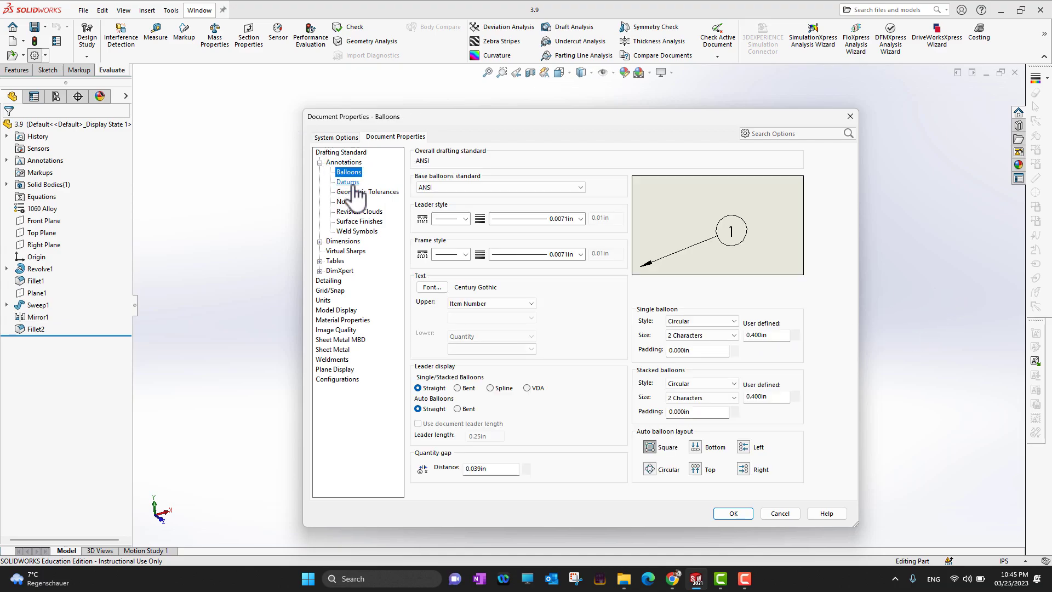
click(349, 182)
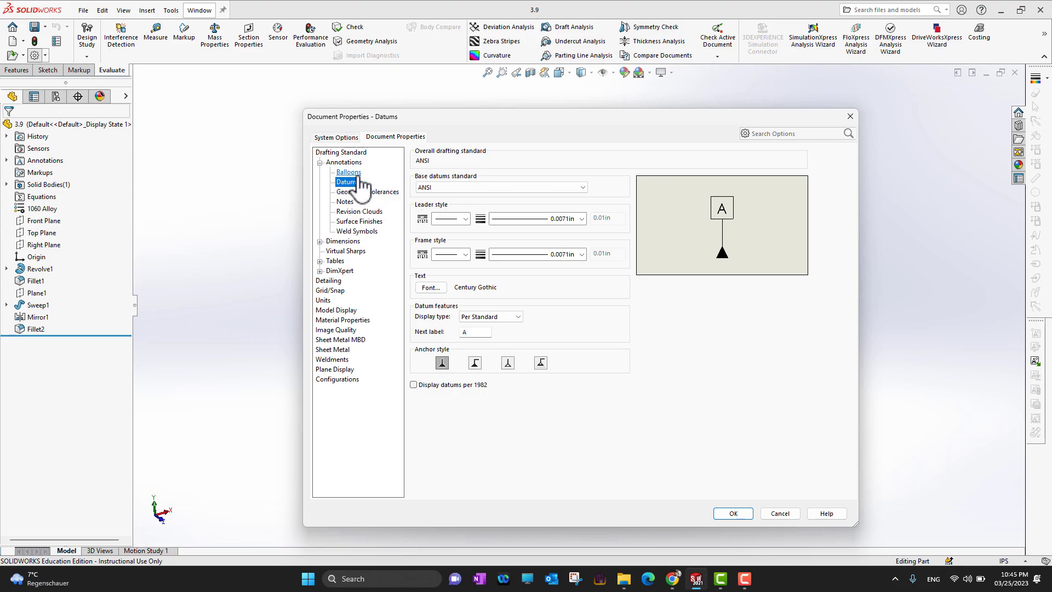
Step: Review Angular Running, Chamfer, Diameter, Hole Callout and Radius dimension settings, then show Units
click(320, 242)
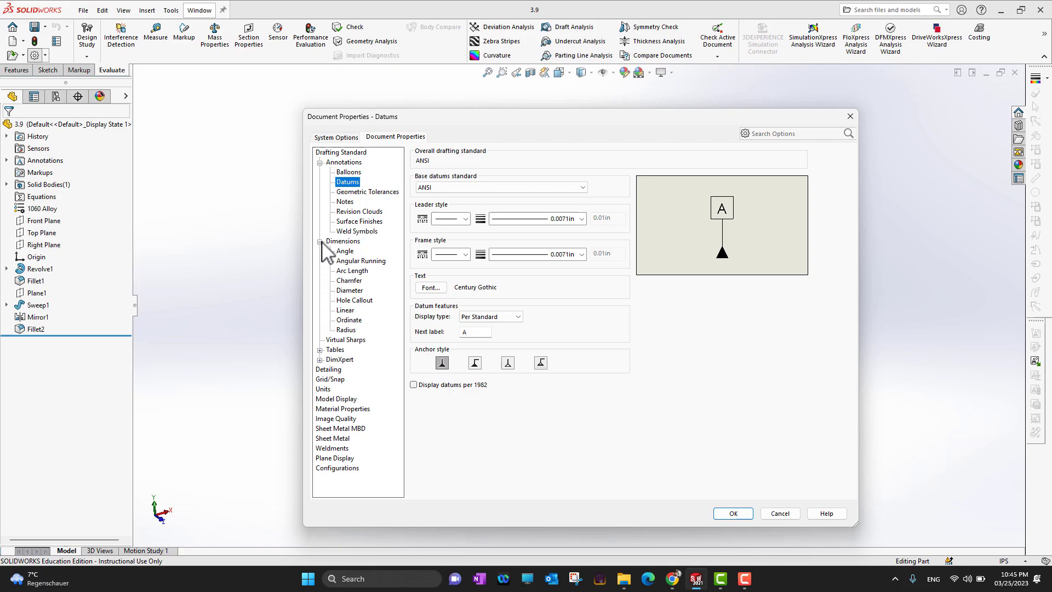
click(356, 262)
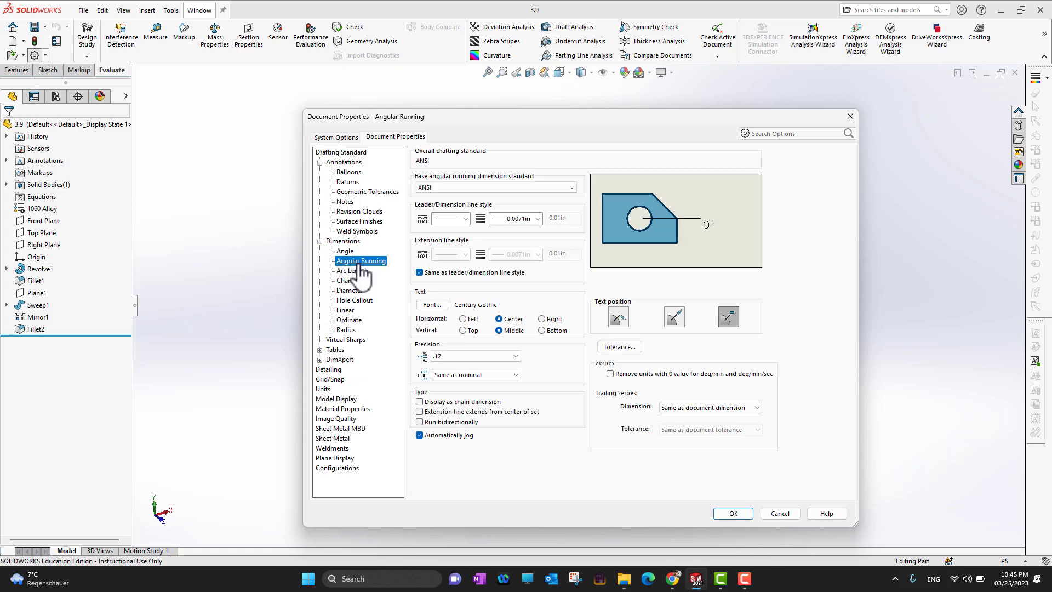
click(353, 281)
click(355, 291)
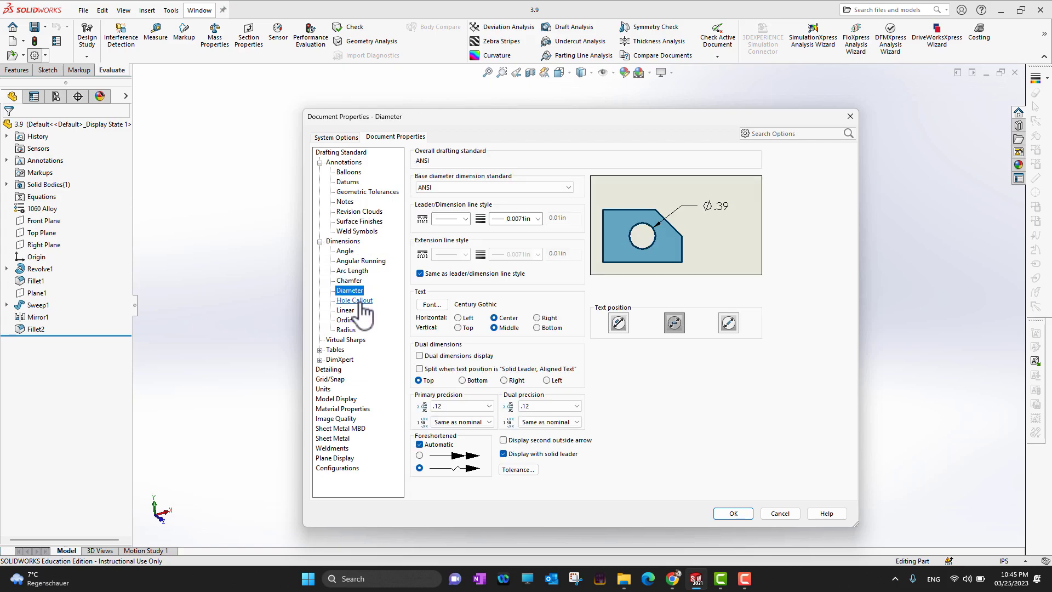
click(357, 301)
click(347, 330)
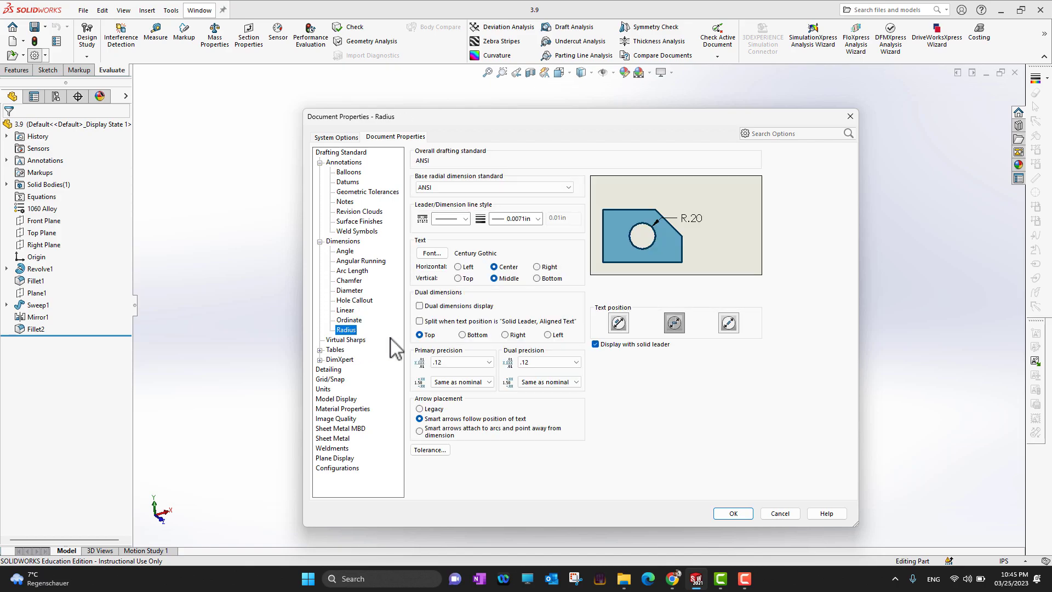
click(319, 241)
click(320, 163)
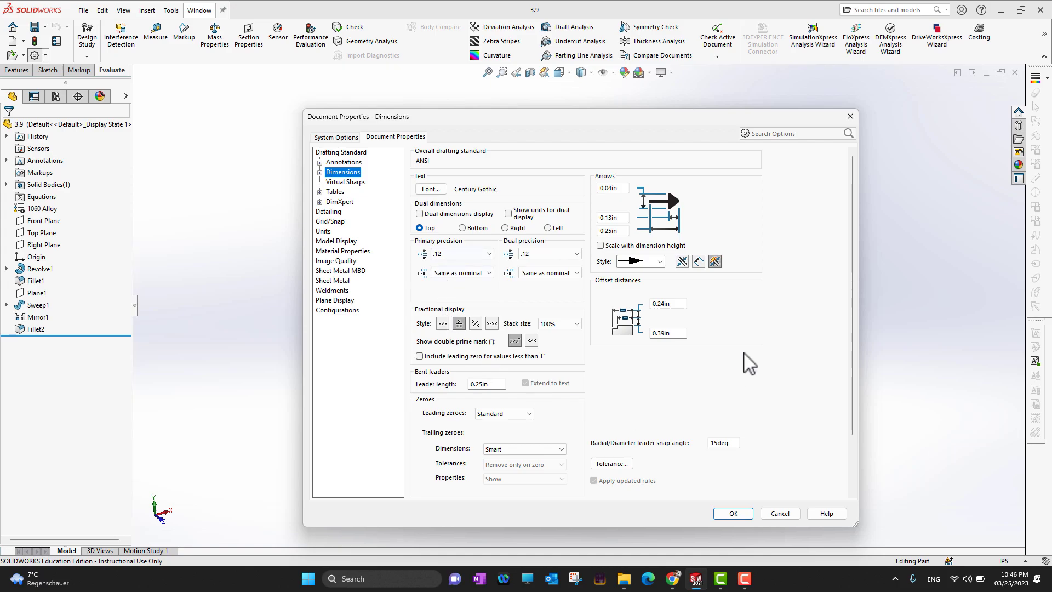
click(323, 231)
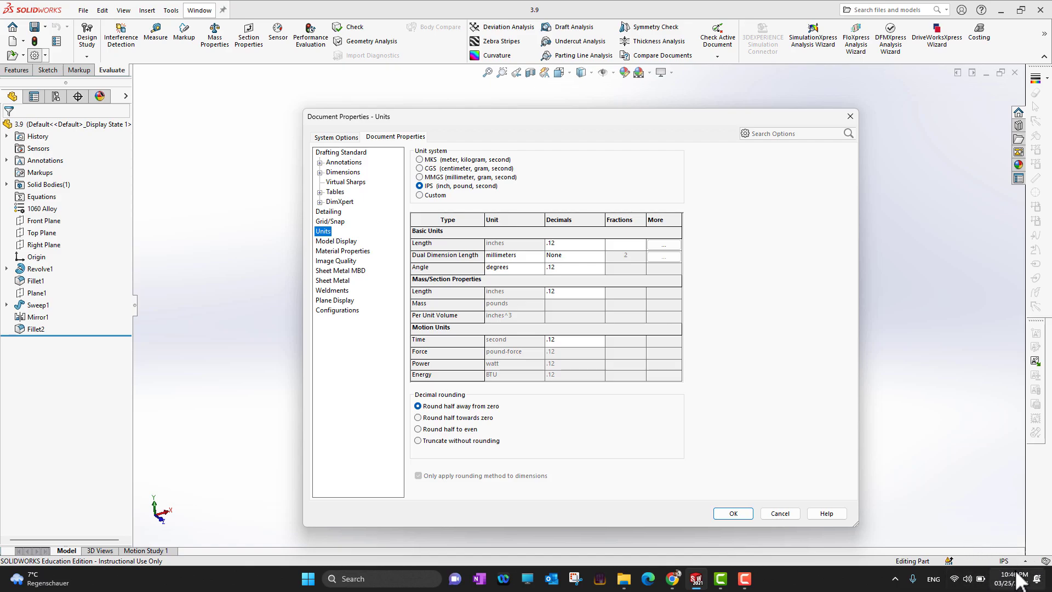
Step: Set the unit system to MMGS, keeping length decimals at .12
click(427, 178)
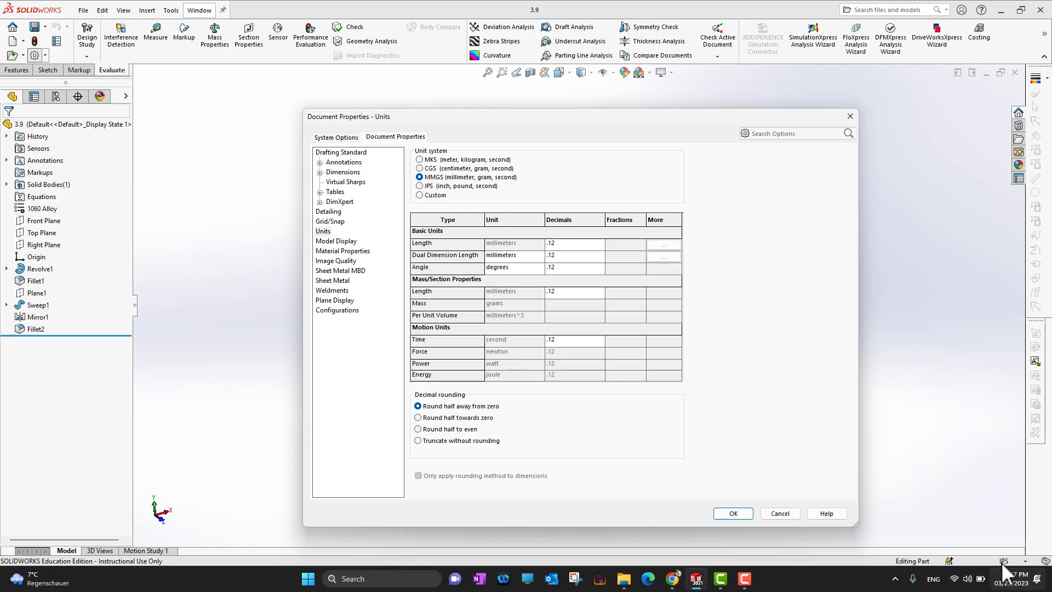
click(568, 243)
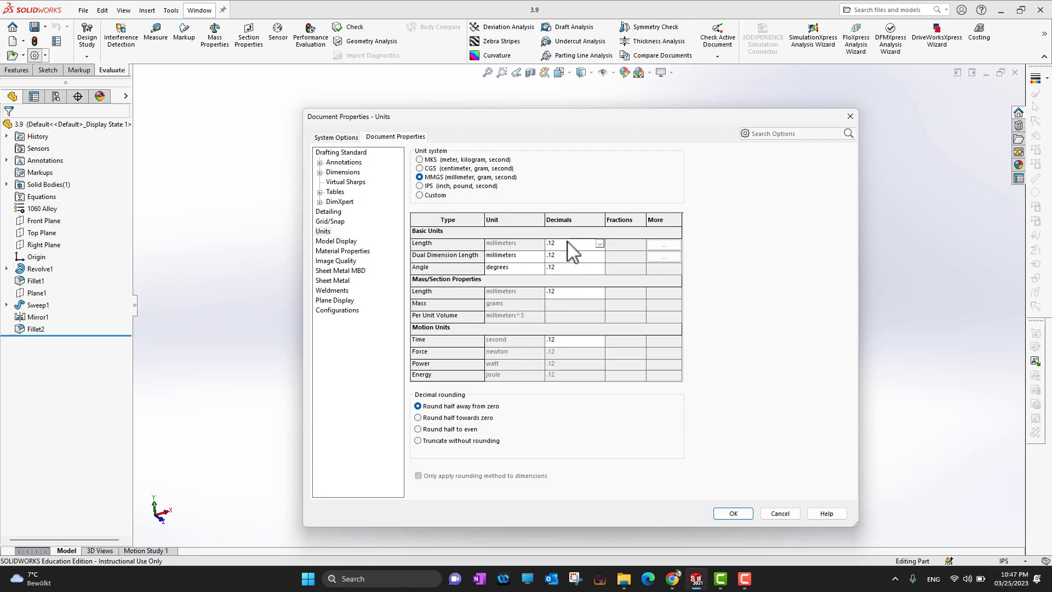
click(601, 245)
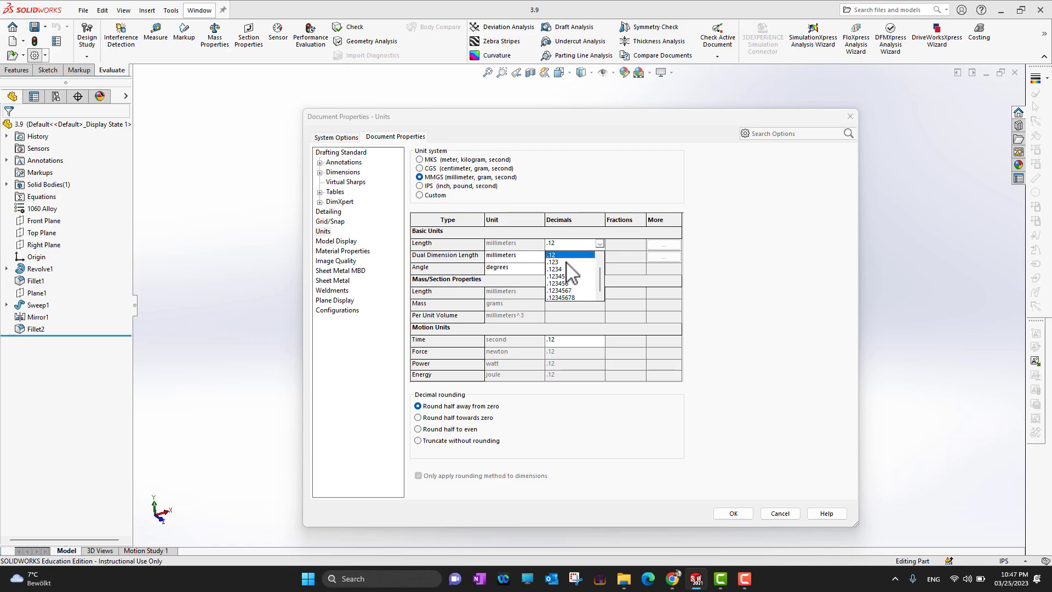
click(729, 280)
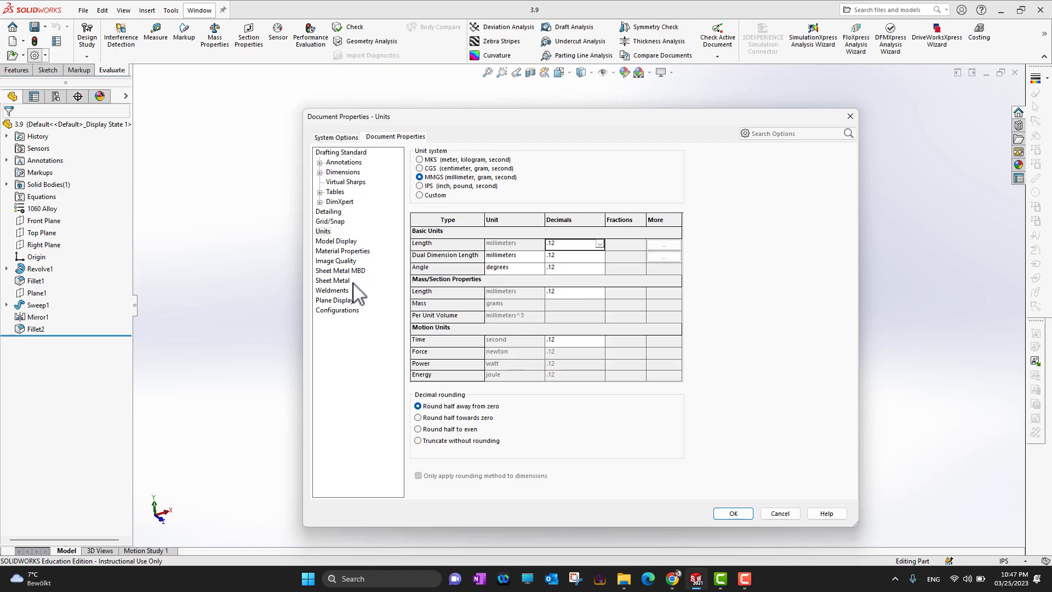
Step: Glance at Material Properties, Model Display and Sheet Metal MBD pages, returning to Units
click(339, 251)
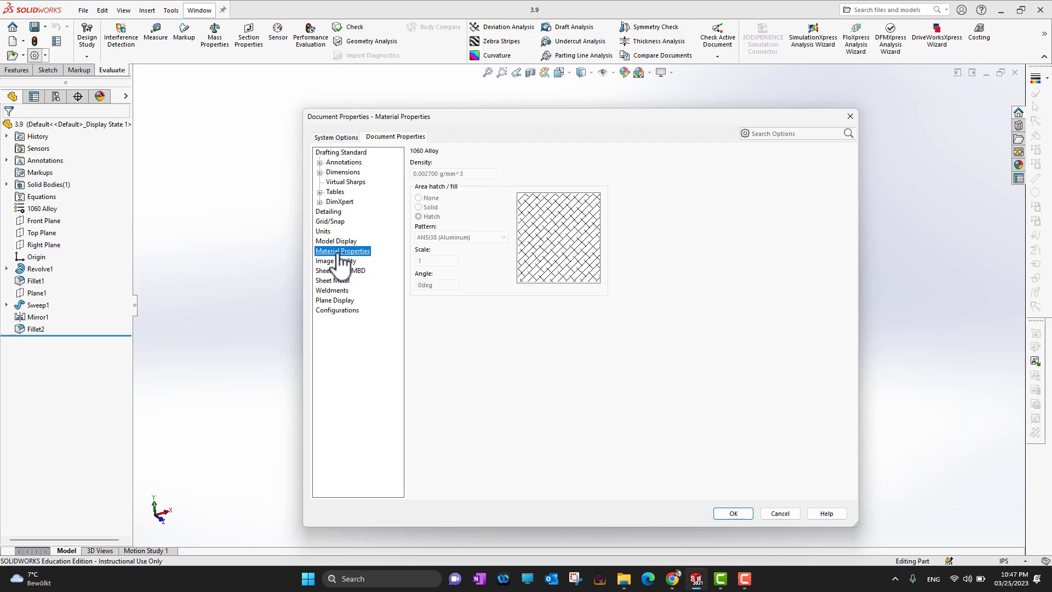
click(337, 241)
click(339, 271)
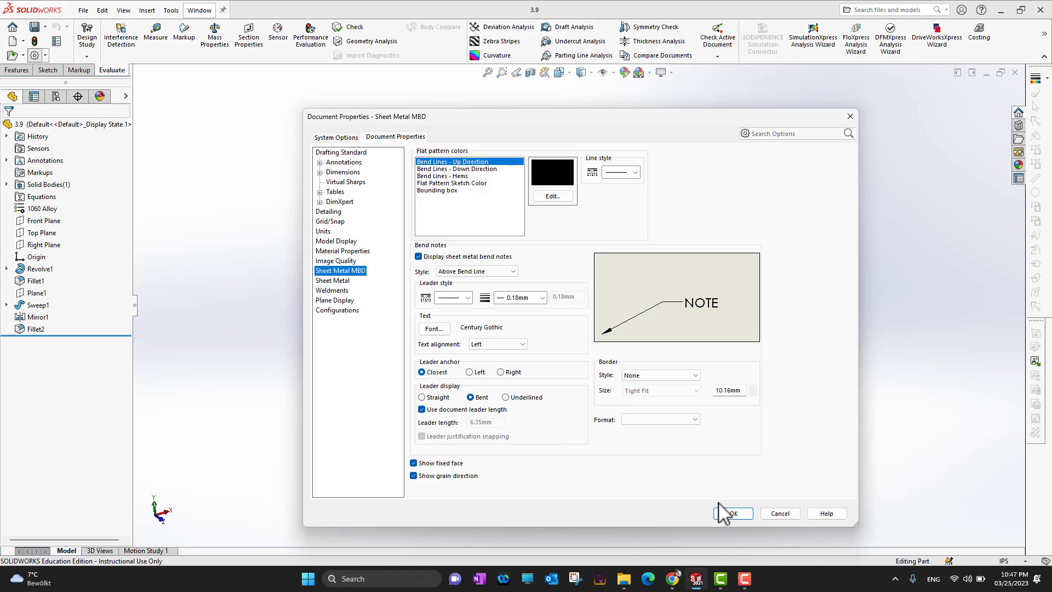
click(324, 232)
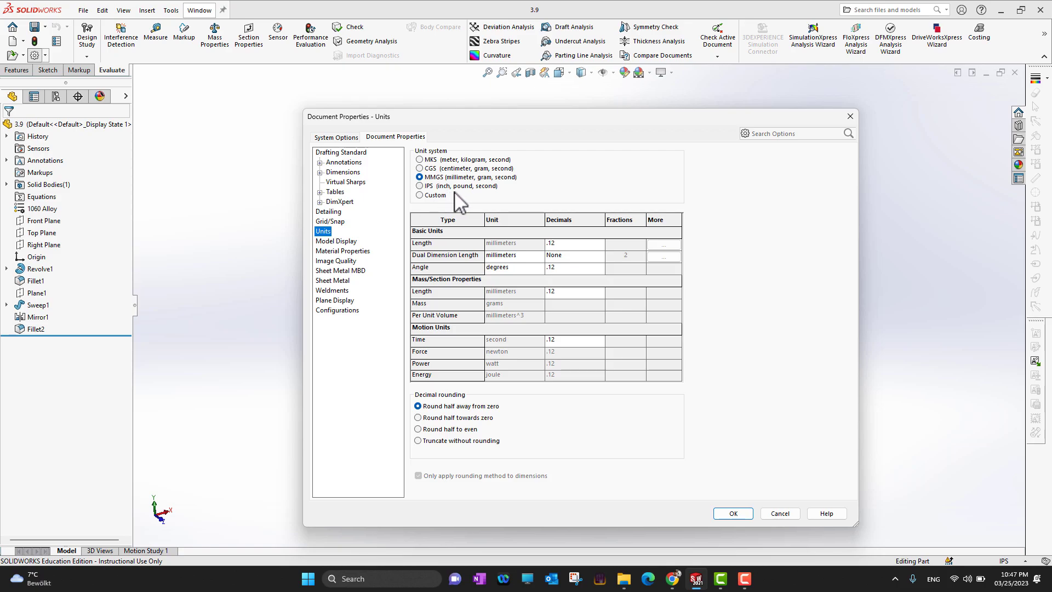
Step: Accept the MMGS document properties, then switch the kettlebell to IPS from the status-bar unit menu
click(732, 513)
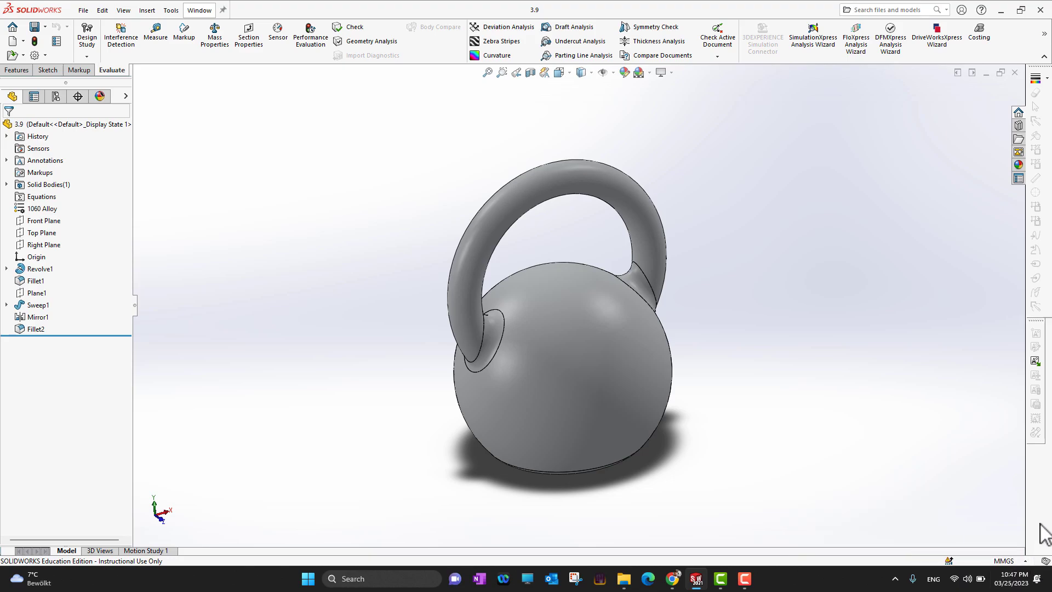
click(1006, 561)
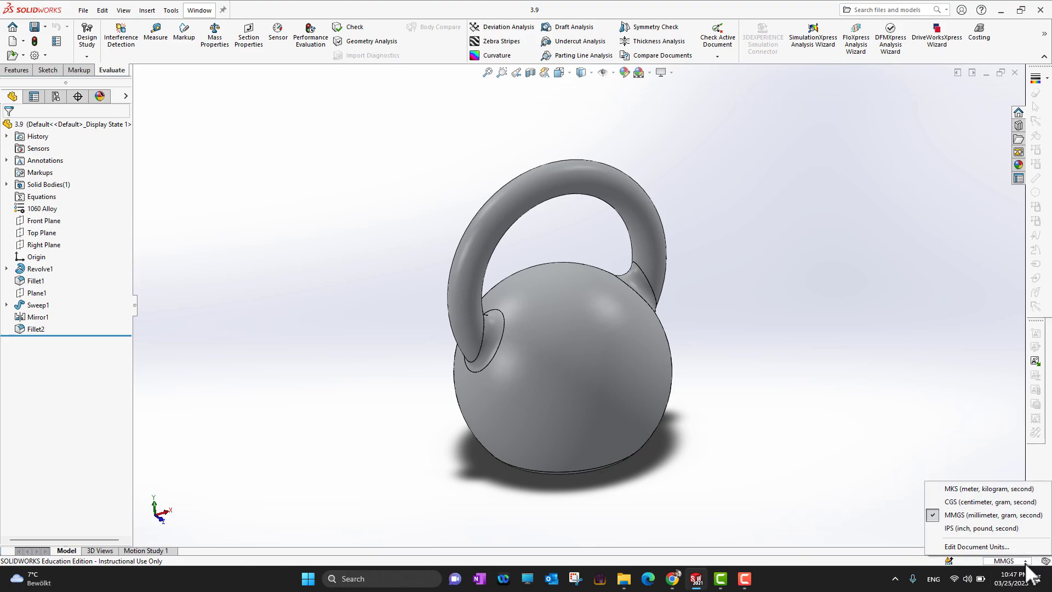
click(989, 529)
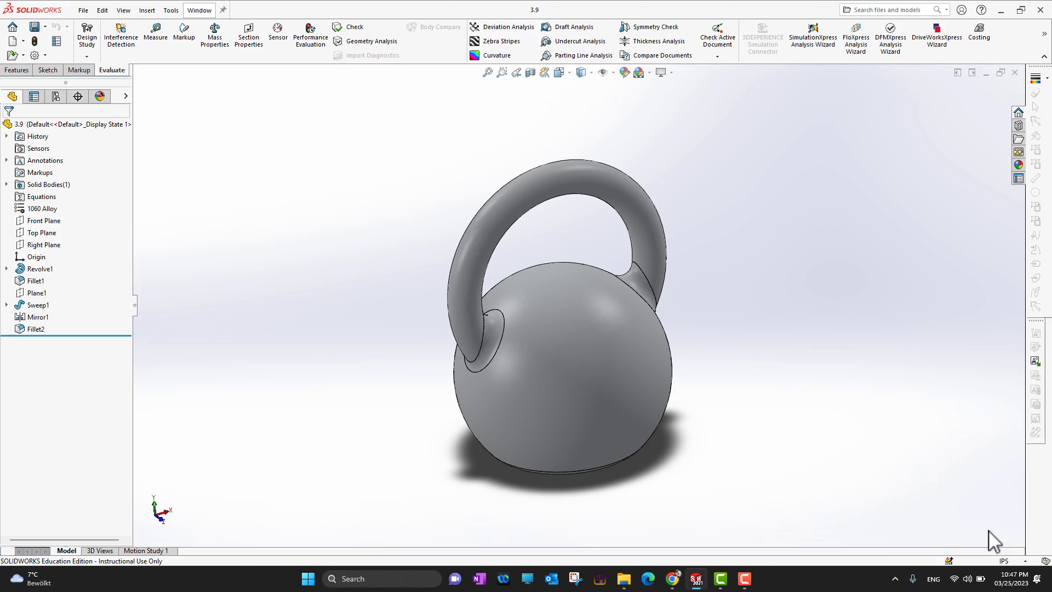